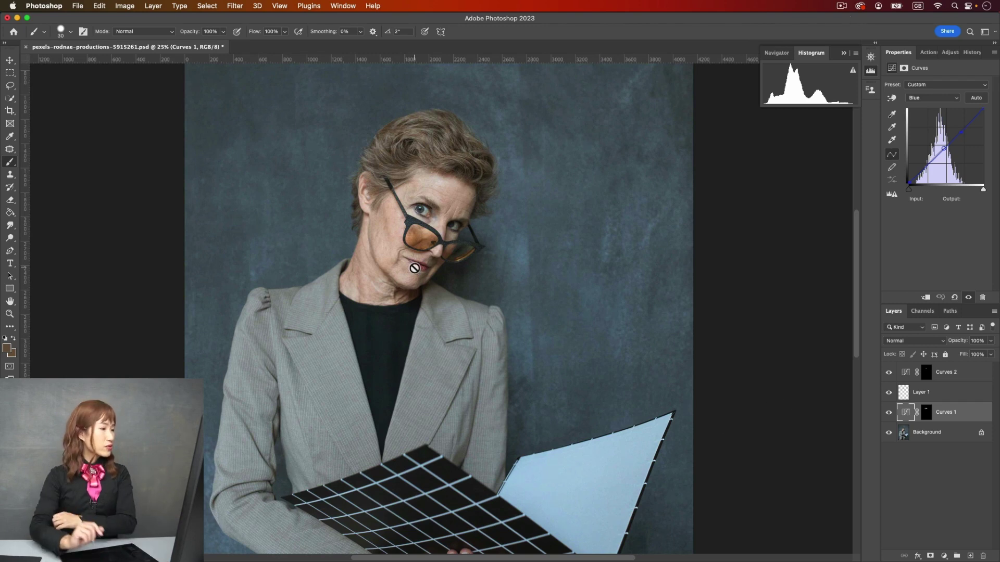
Compare the portrait with and without the retouching layers above the background, checking the hair up close.
alt+click(890, 436)
alt+click(890, 436)
alt+click(889, 436)
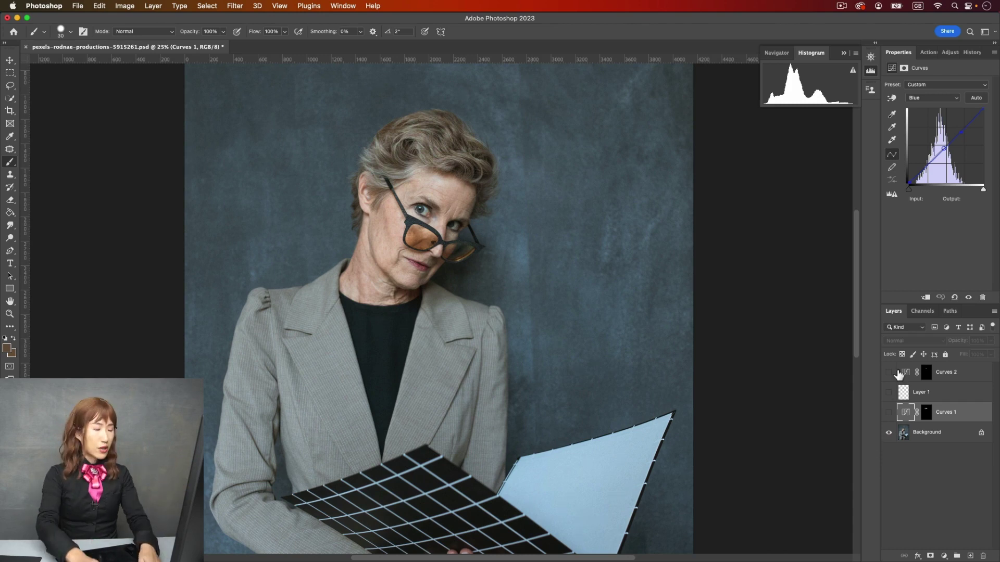
key(super+equal)
scroll(518, 469, up, 5)
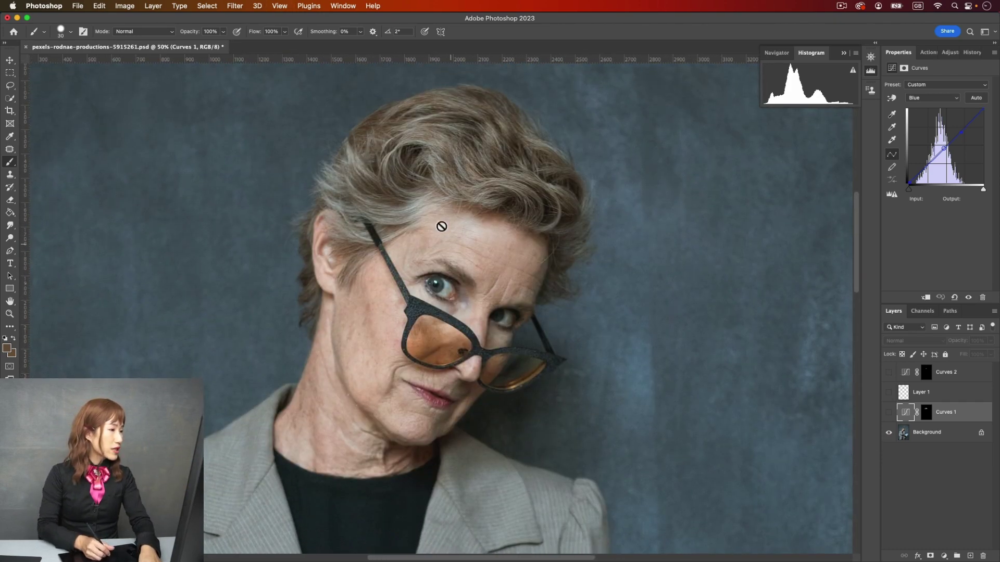
key(super+minus)
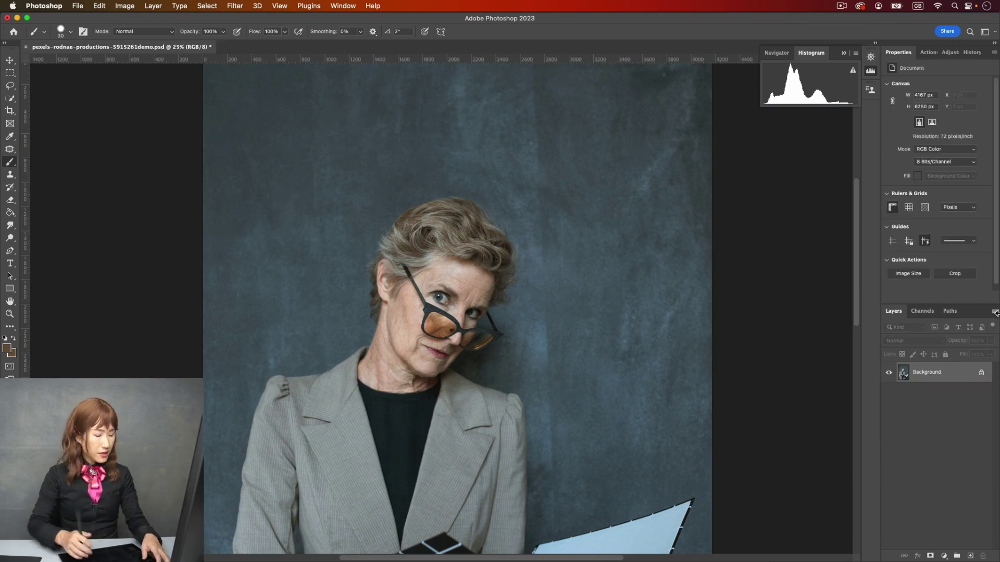
Lasso a patch of grey hair above the glasses' temple arm and add a Curves adjustment layer masked to that selection.
key(super+equal)
key(super+equal)
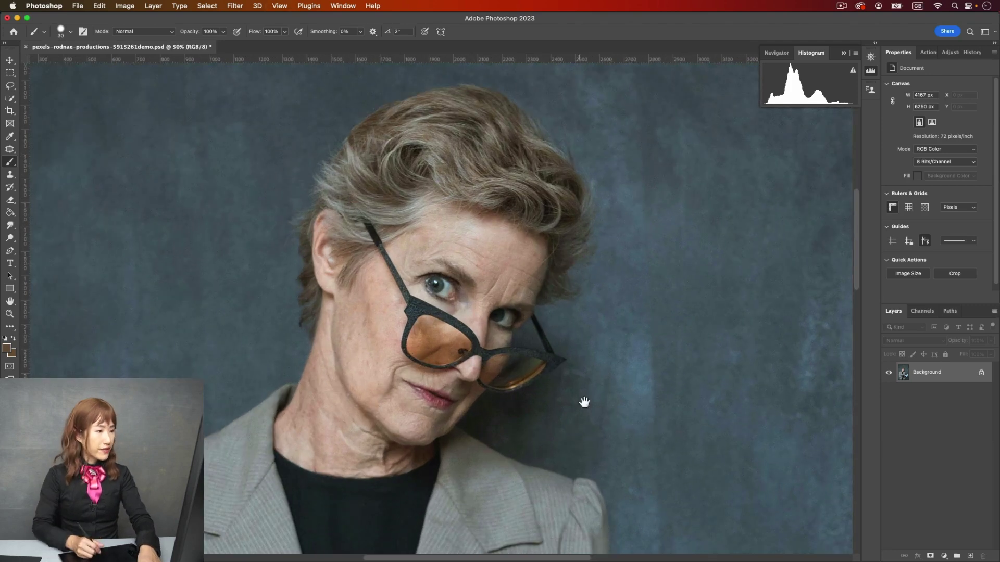
drag(584, 402, 607, 412)
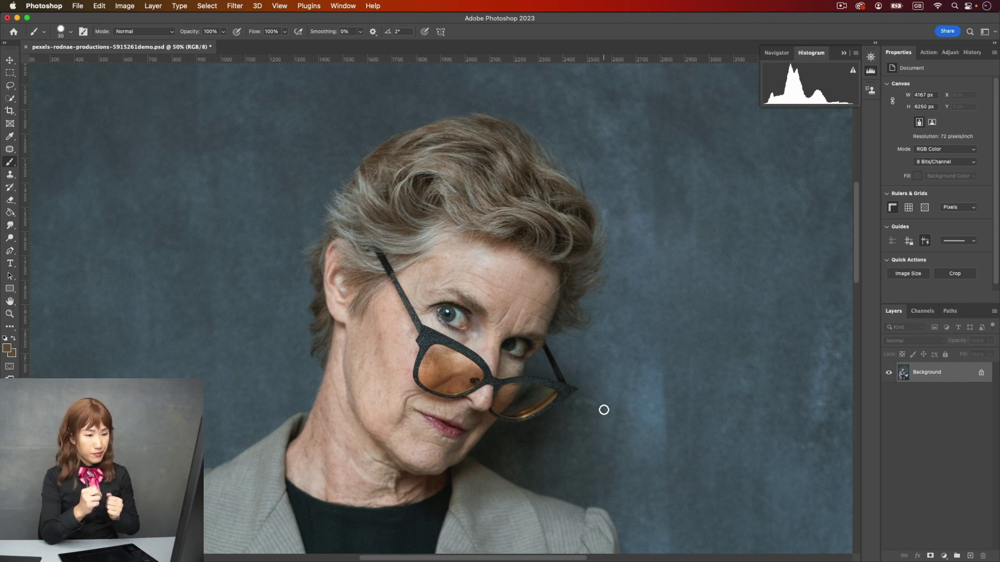
click(10, 85)
mouse_move(424, 251)
mouse_down()
mouse_move(396, 240)
mouse_move(442, 221)
mouse_move(446, 241)
mouse_move(388, 247)
mouse_up()
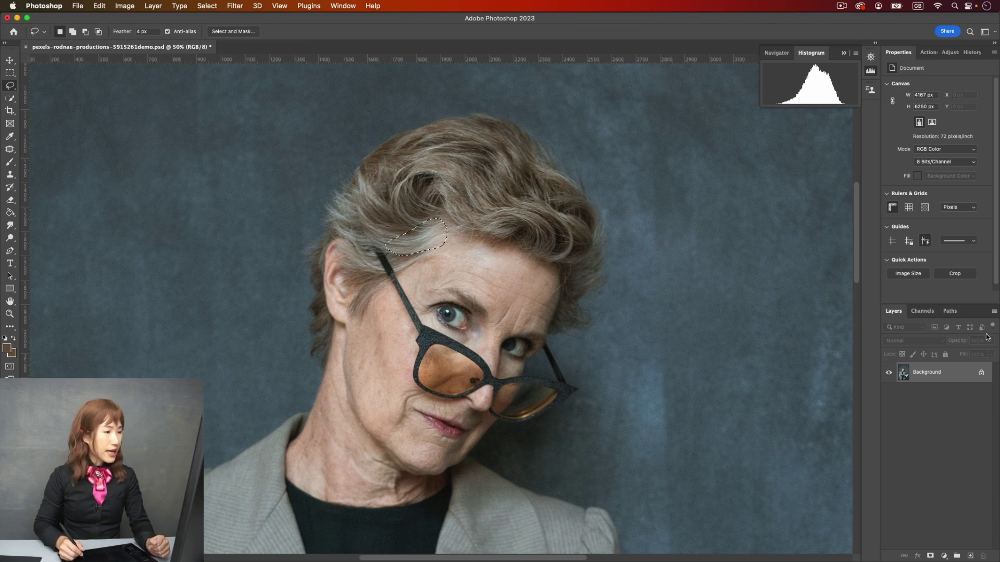
click(944, 556)
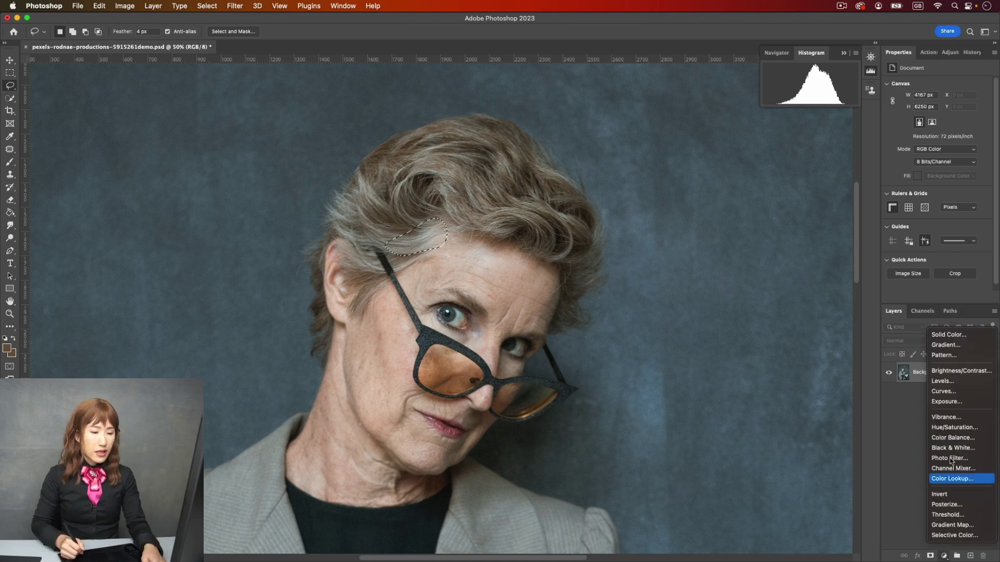
click(944, 391)
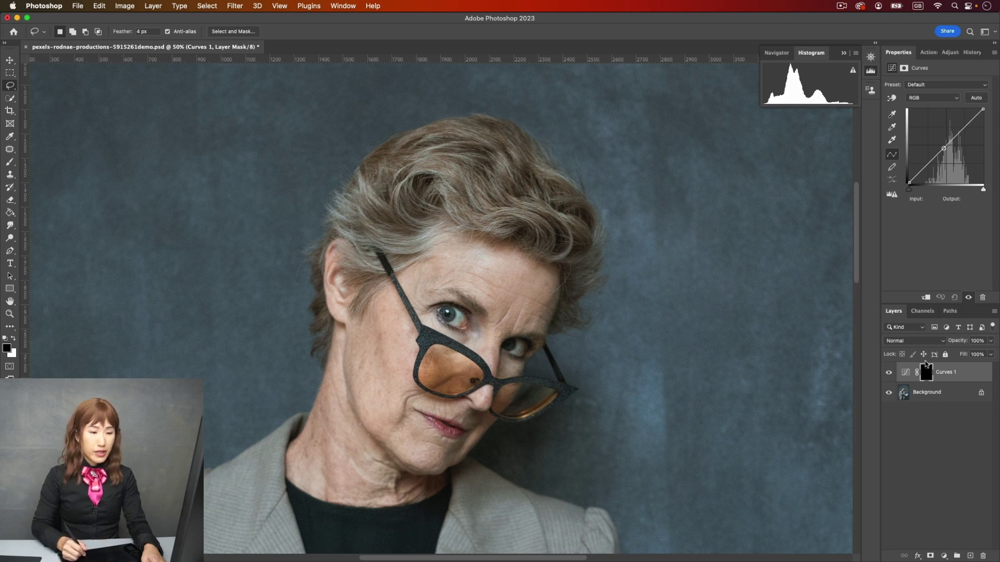
Darken the grey hair patch with the on-image Curves adjustment, mapping RGB input 162 to output 148, and compare before and after.
click(891, 115)
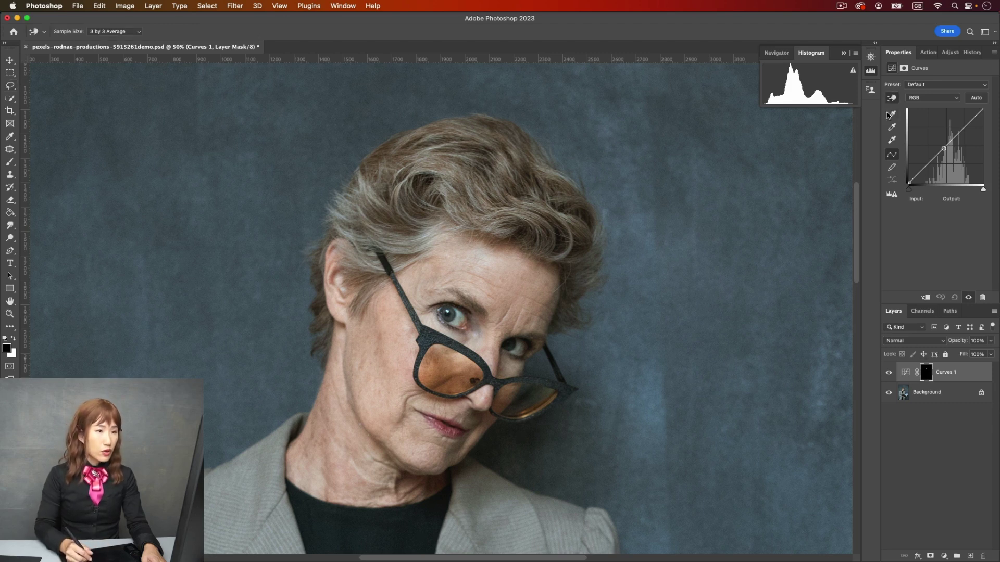
click(891, 99)
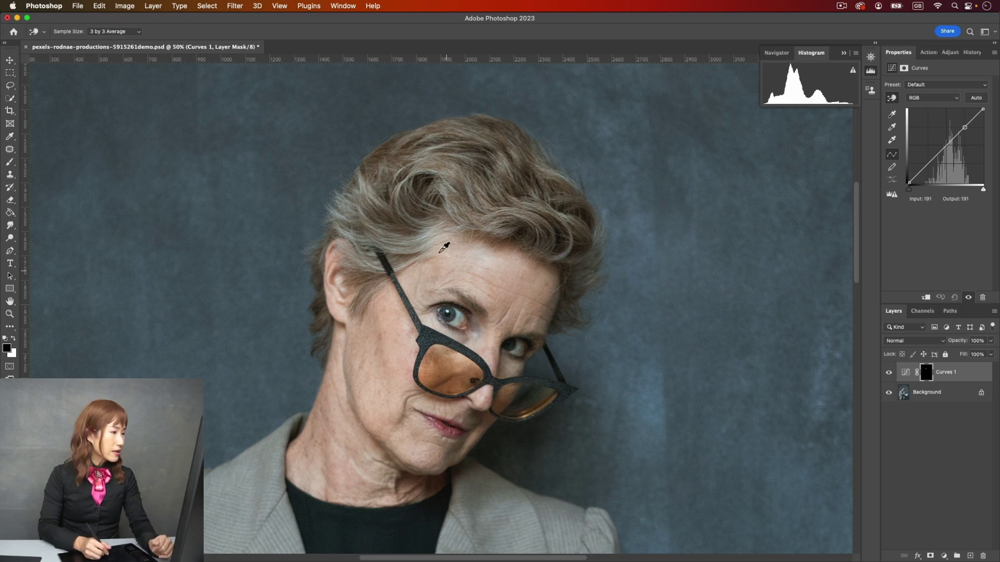
drag(426, 237, 428, 249)
click(889, 373)
click(888, 372)
Paint white on the Curves 1 mask over the remaining grey strands across the hair, varying the brush size to fit them.
key(b)
key(super+equal)
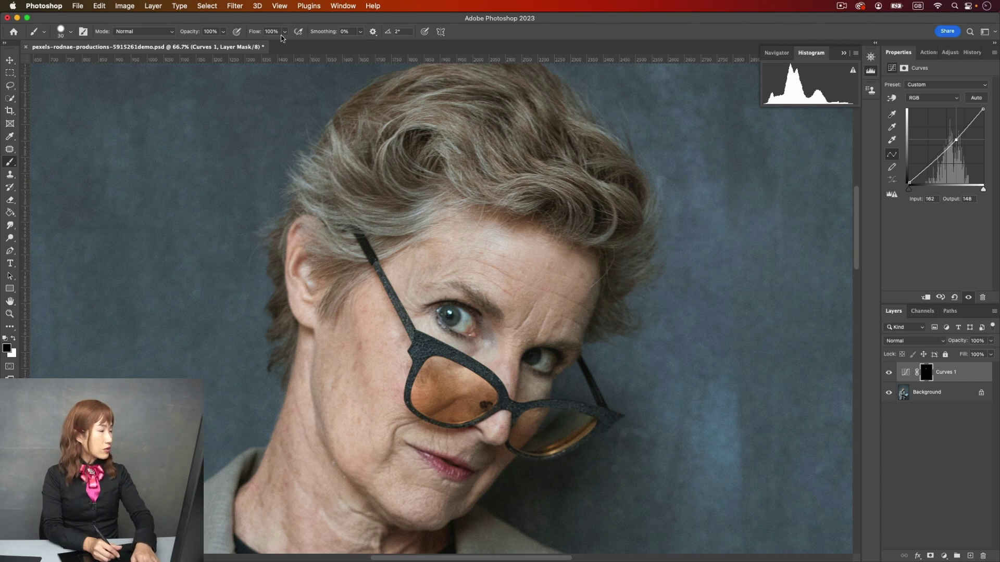
click(13, 339)
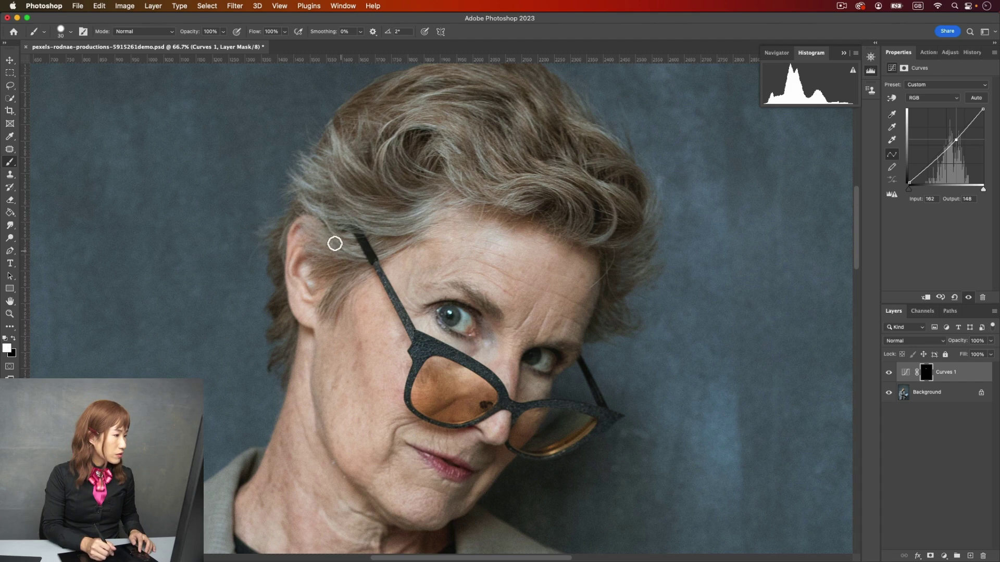
key(bracketright)
key(bracketright)
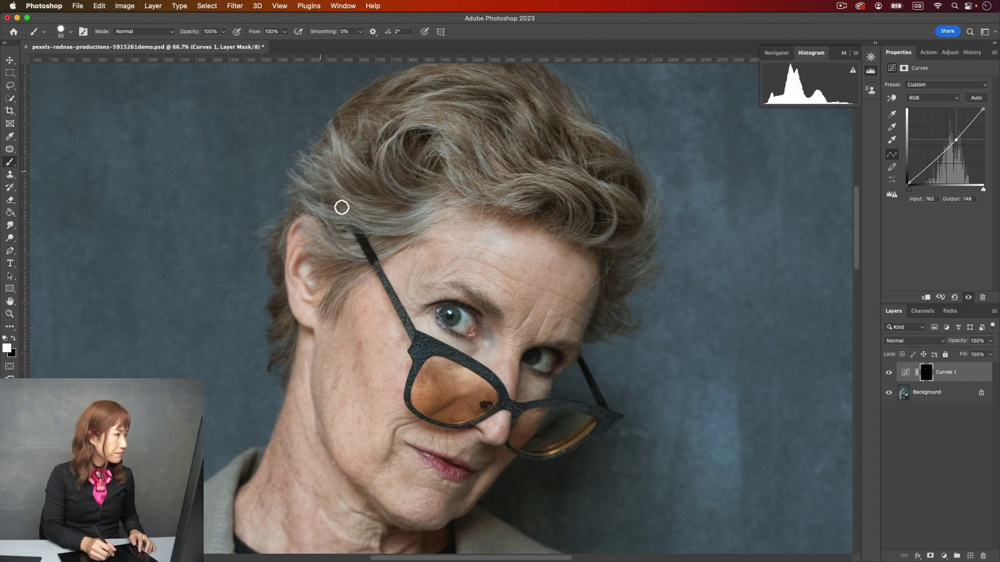
key(bracketleft)
key(bracketleft)
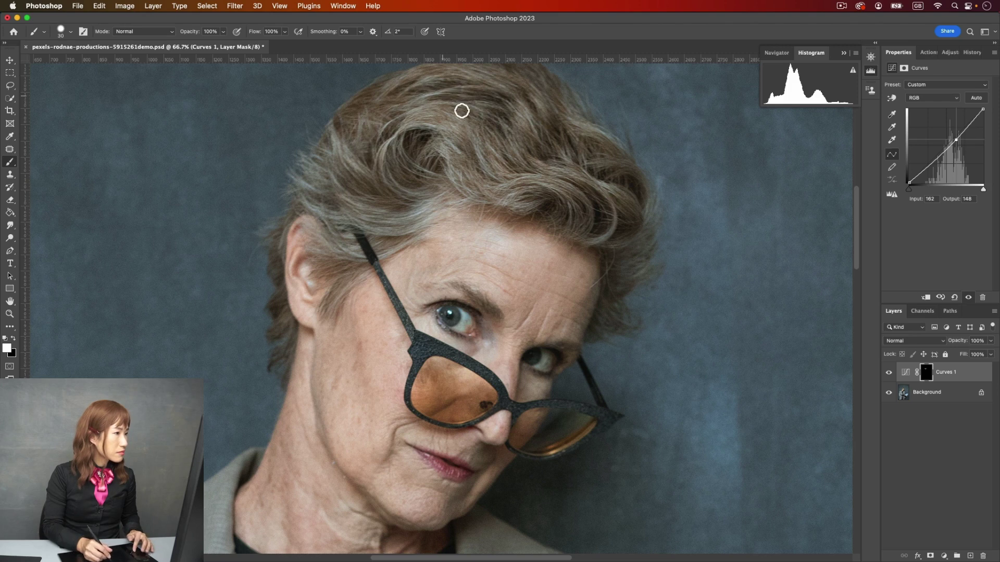
key(bracketleft)
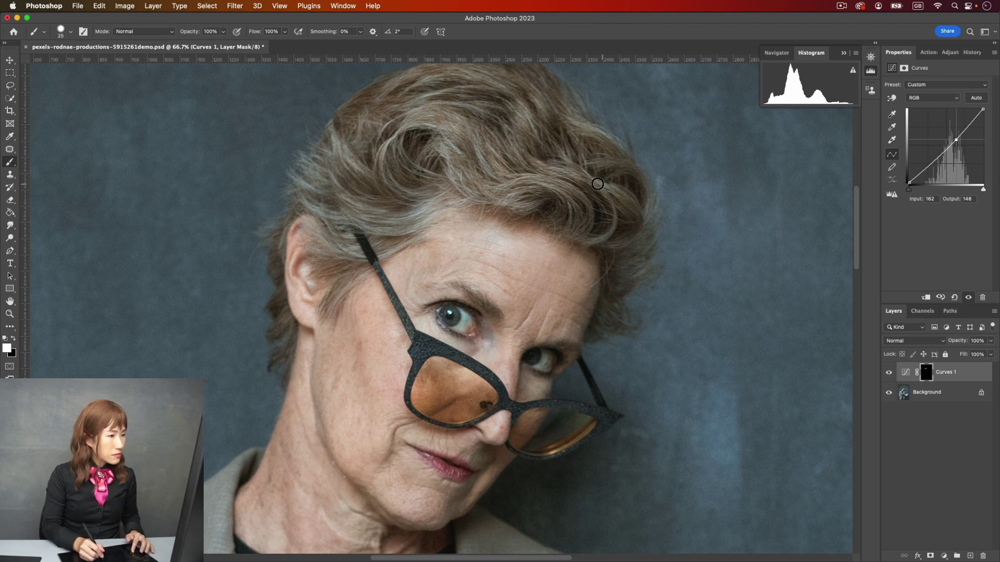
key(bracketright)
key(bracketright)
key(bracketright)
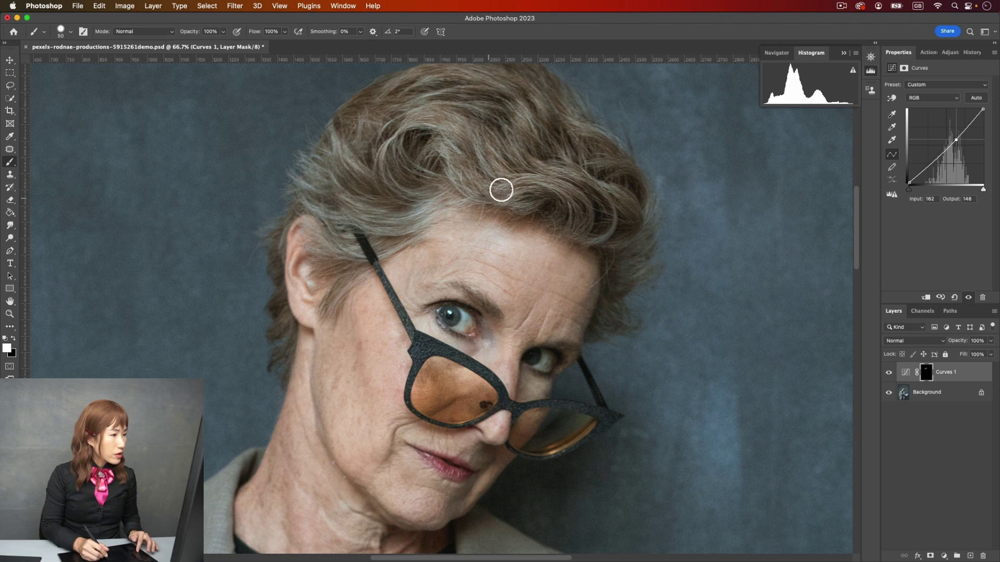
key(bracketleft)
key(bracketleft)
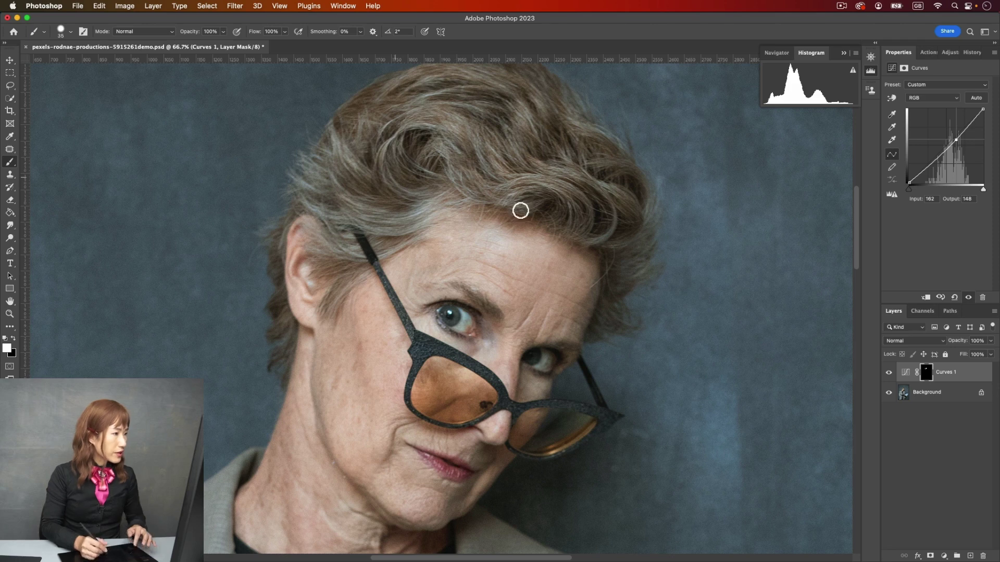
key(space)
drag(573, 262, 580, 333)
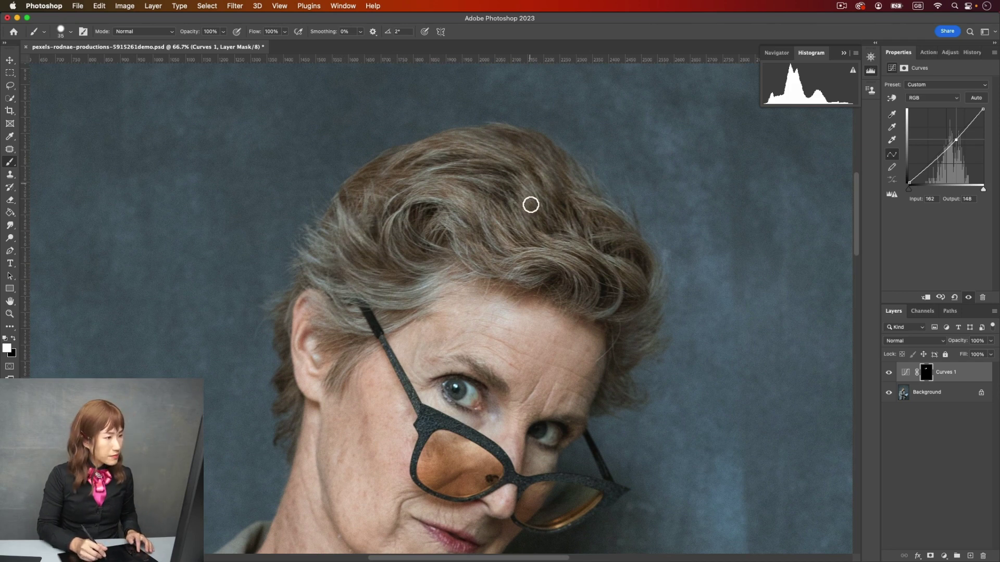
Feather the Curves 1 layer mask by 13.5 px and compare the hair with the adjustment off and on.
click(926, 372)
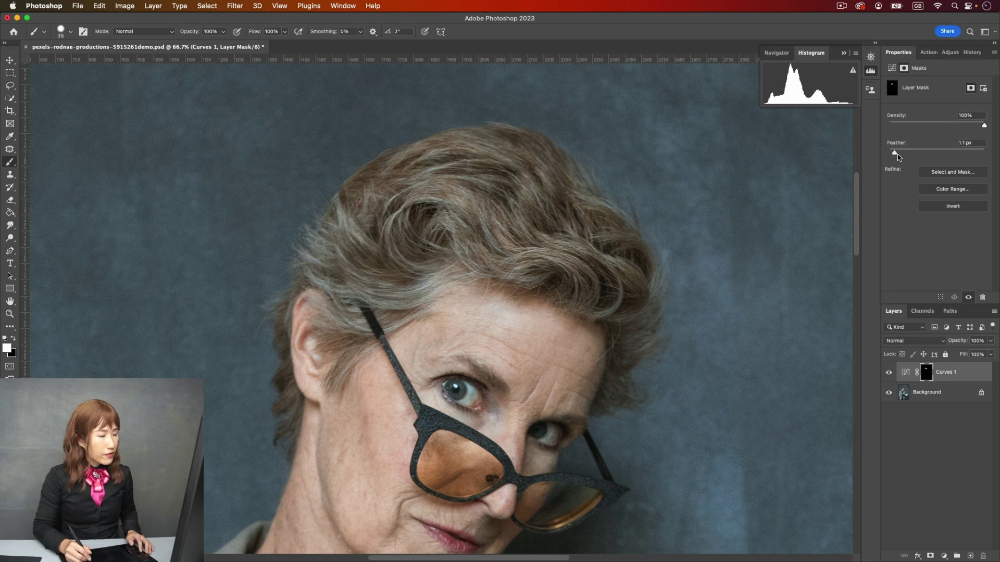
click(889, 373)
click(889, 373)
click(890, 374)
click(891, 374)
click(889, 374)
click(889, 374)
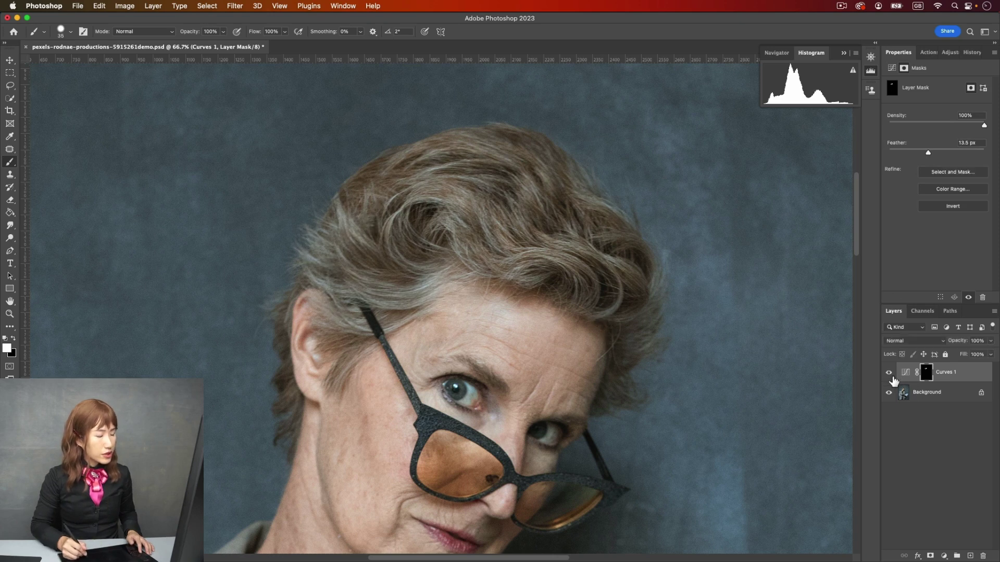
Lower the Blue channel of the Curves 1 adjustment slightly, sampling the light hair at the temple on the image.
click(906, 372)
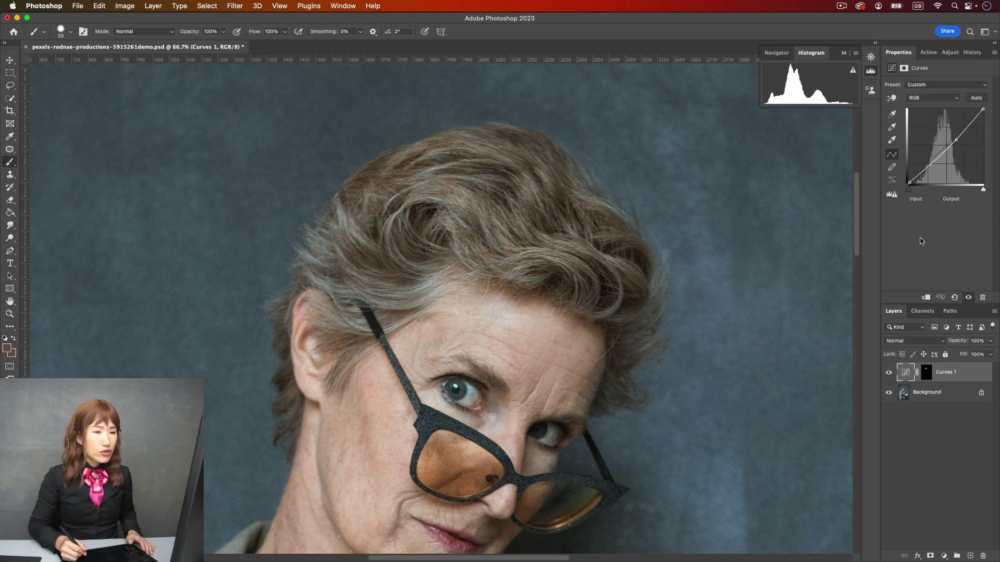
click(919, 98)
click(937, 131)
click(893, 98)
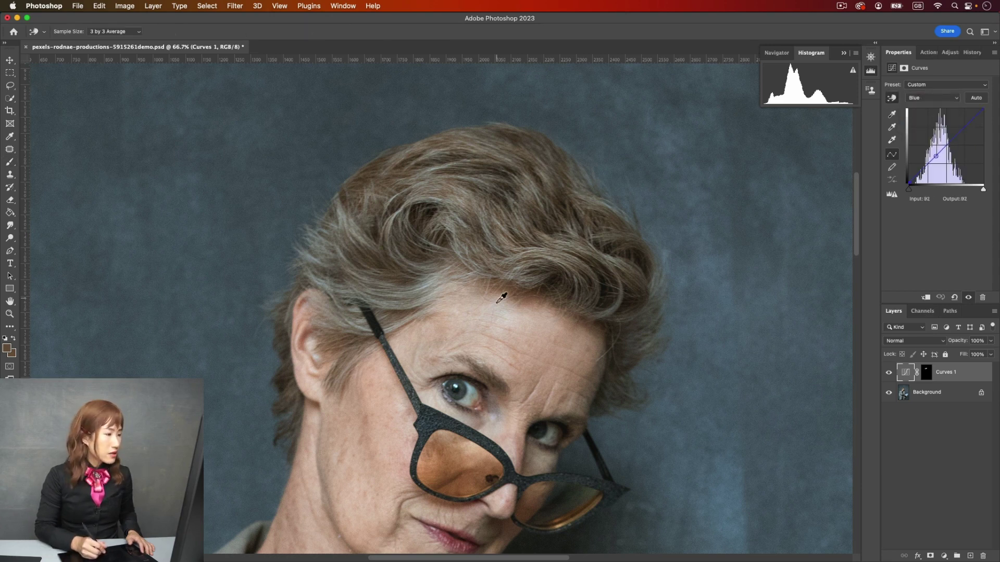
drag(436, 283, 438, 286)
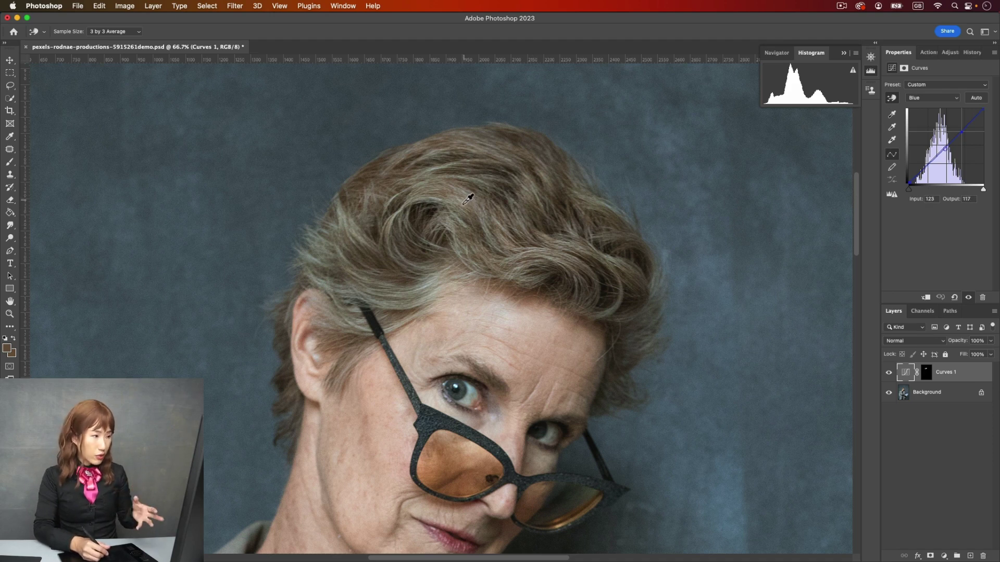
Raise the Red channel of Curves 1 from input 159 to output 165 at the temple hair and compare before and after.
click(933, 97)
click(930, 79)
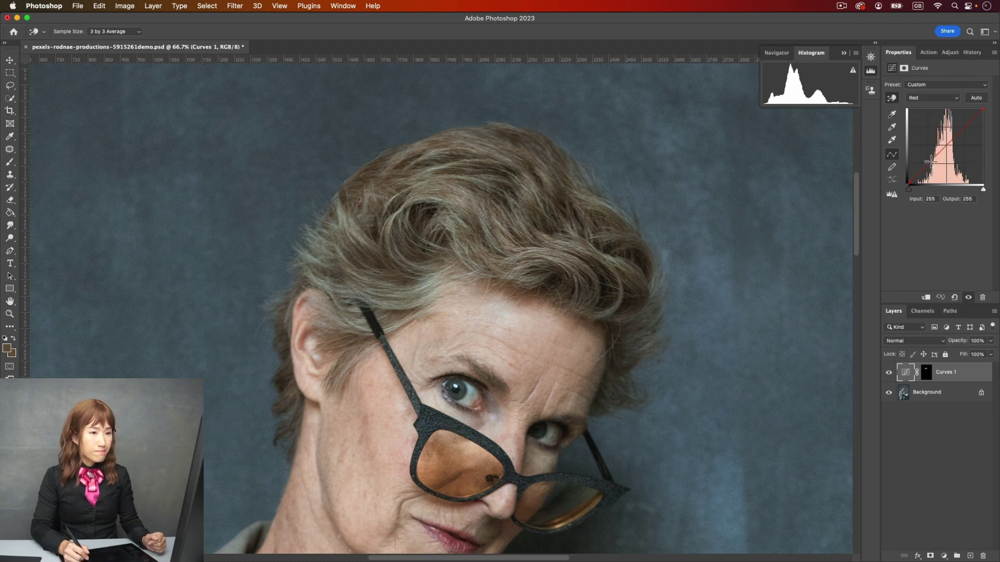
click(892, 99)
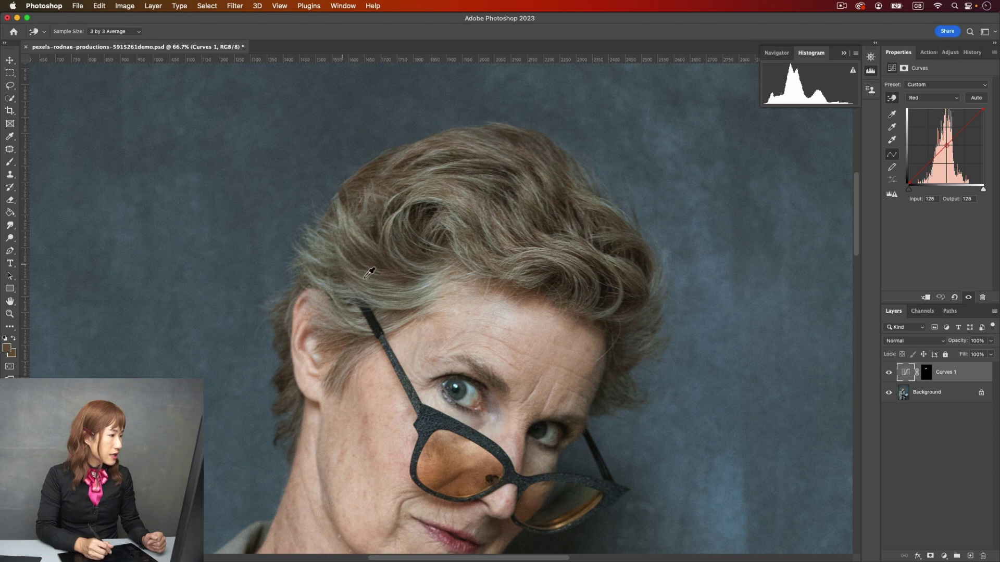
drag(423, 287, 424, 285)
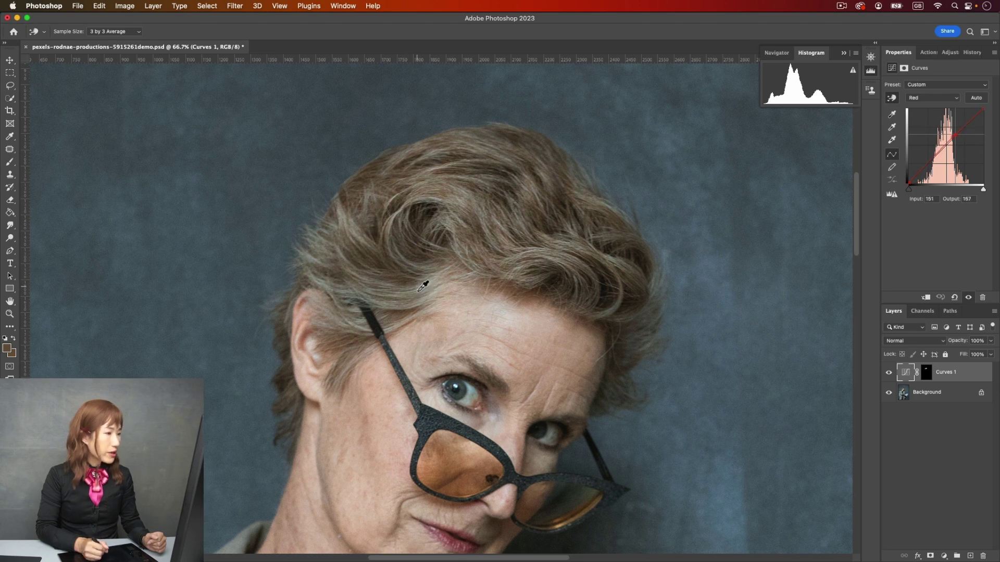
click(890, 372)
click(891, 375)
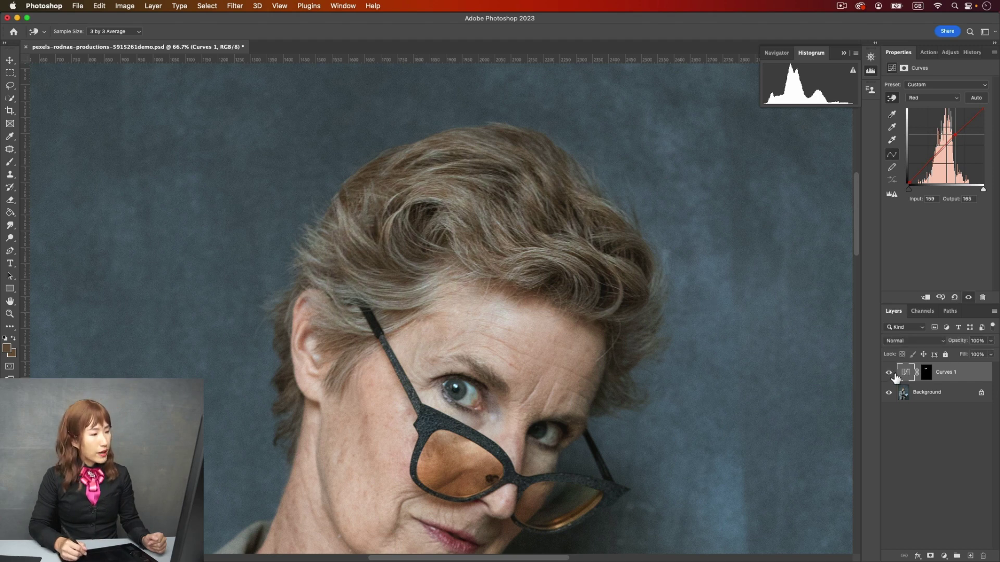
key(super+minus)
key(super+minus)
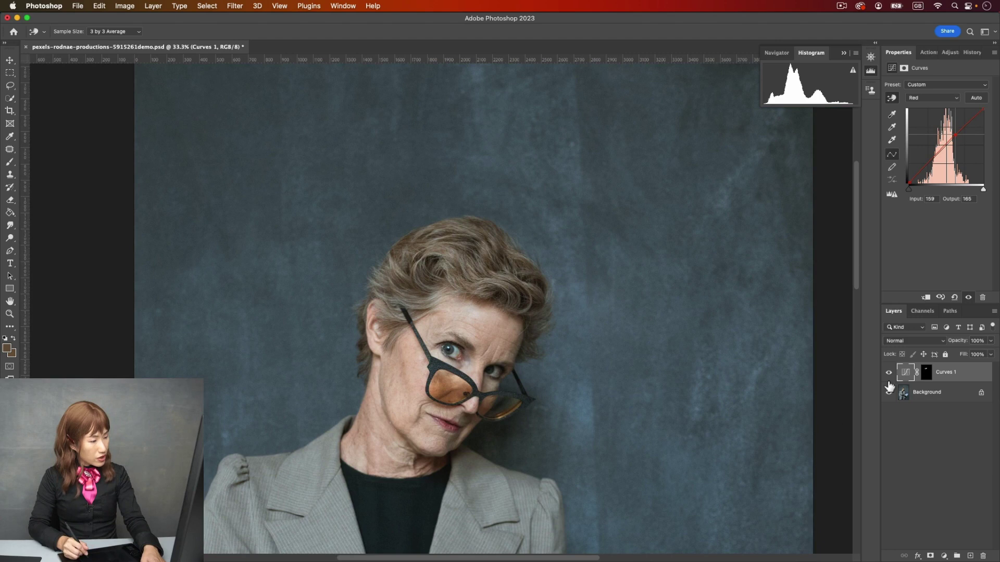
key(super+plus)
key(super+plus)
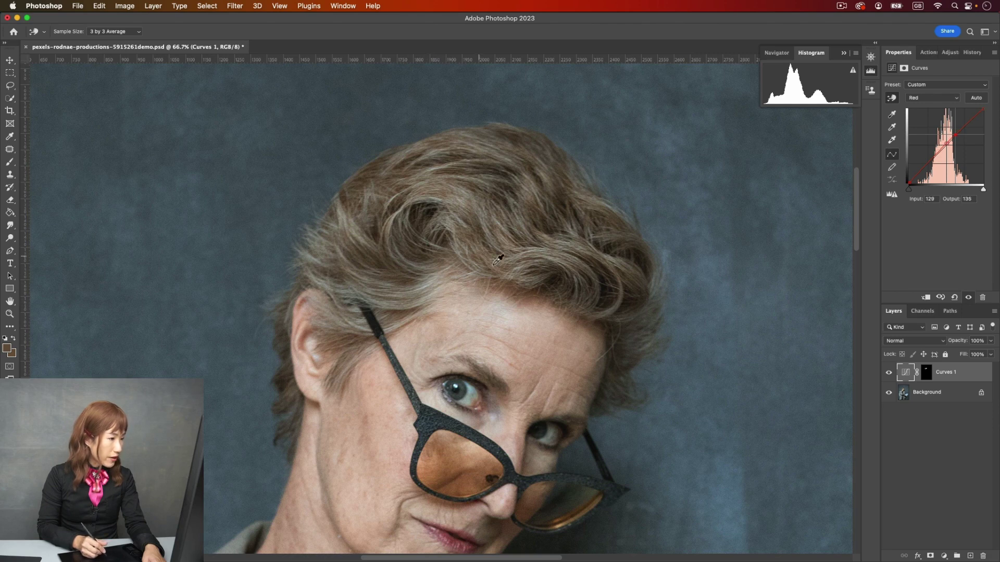
Add a new empty layer above Curves 1 and sample a dark brown from the hair as the brush colour.
key(b)
click(970, 557)
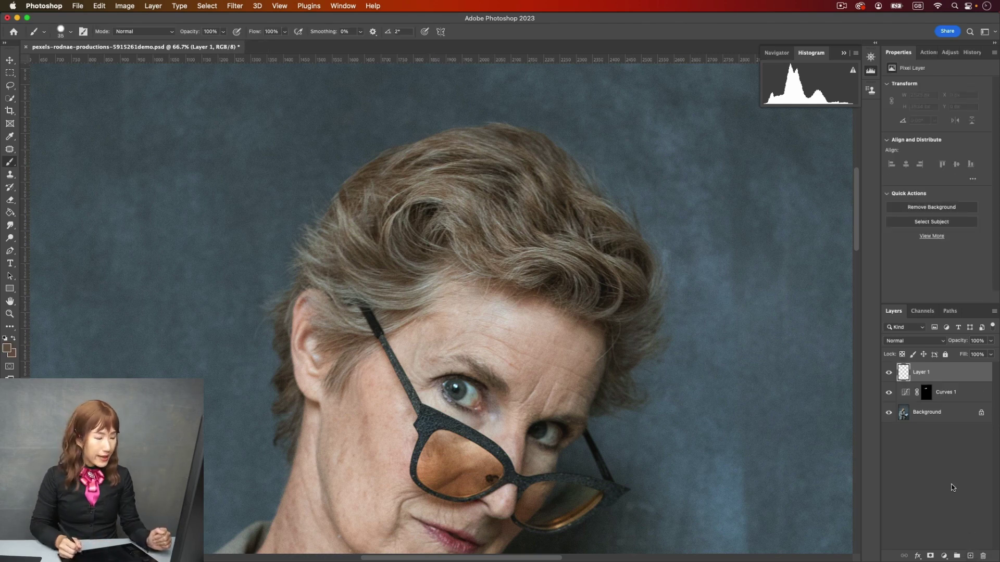
key(b)
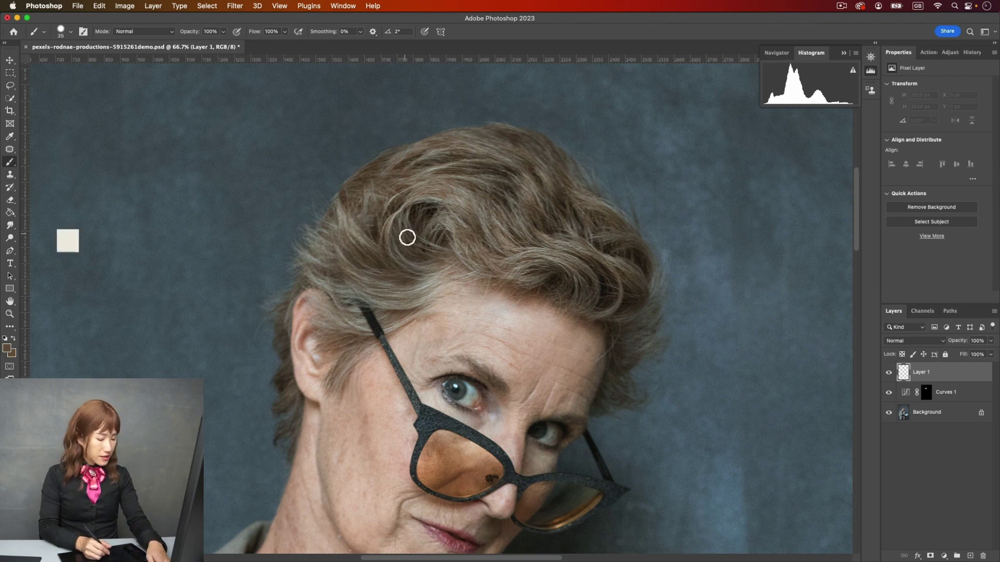
key(alt)
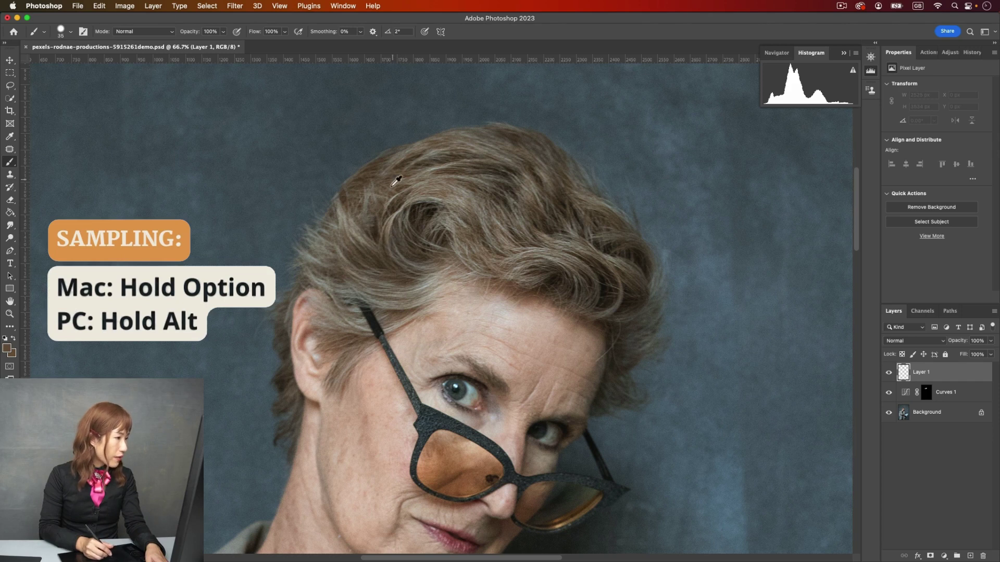
alt+click(440, 197)
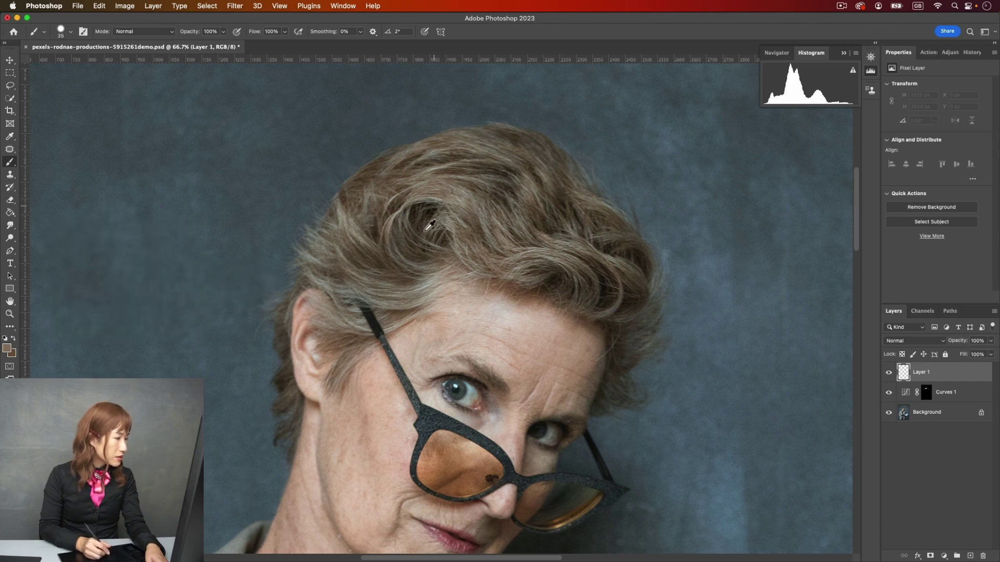
alt+click(403, 283)
Paint dark brown over the grey hair at the temple and above the ear on Layer 1, reducing the brush size to 15 for the finer strokes.
click(432, 278)
mouse_move(425, 288)
mouse_down()
mouse_move(359, 287)
mouse_move(376, 305)
mouse_move(415, 301)
mouse_move(425, 289)
mouse_move(377, 291)
mouse_move(433, 276)
mouse_move(388, 307)
mouse_up()
key(bracketleft)
key(bracketleft)
key(bracketleft)
key(bracketleft)
key(bracketleft)
key(bracketleft)
key(bracketright)
key(bracketright)
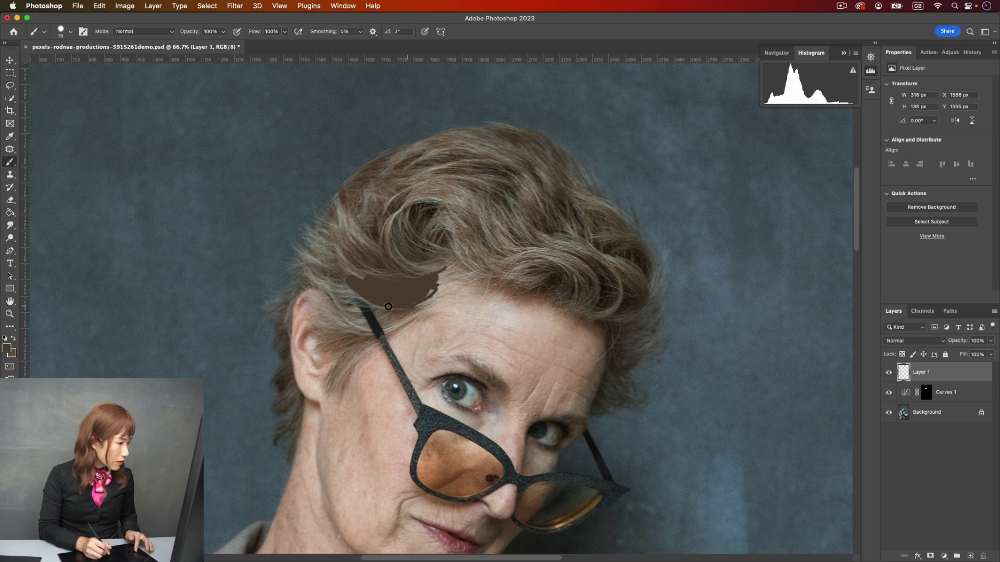
drag(326, 289, 354, 279)
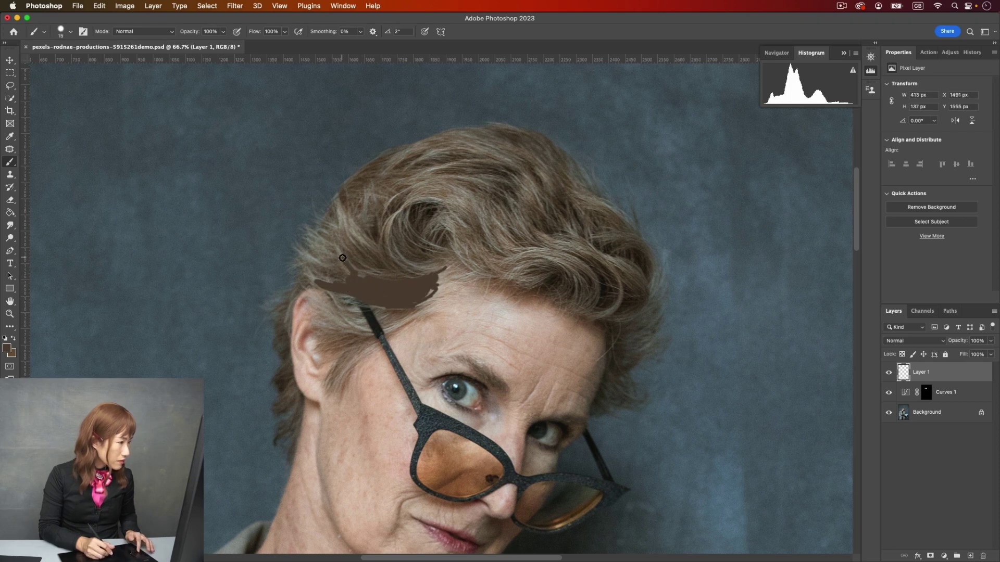
drag(346, 224, 307, 253)
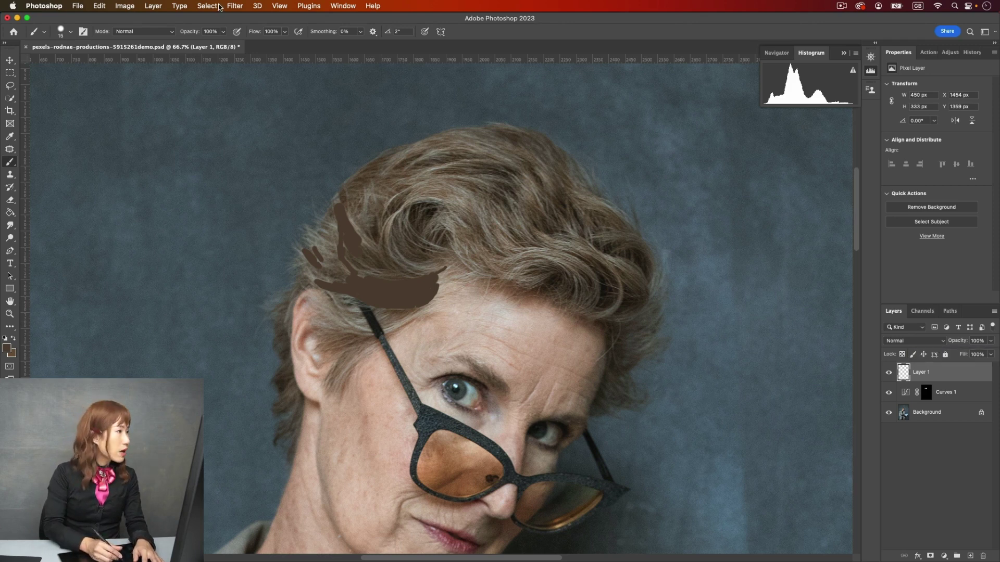
Soften the painted brown strokes on Layer 1 with a 19.0-pixel Gaussian Blur.
click(234, 6)
mouse_move(245, 137)
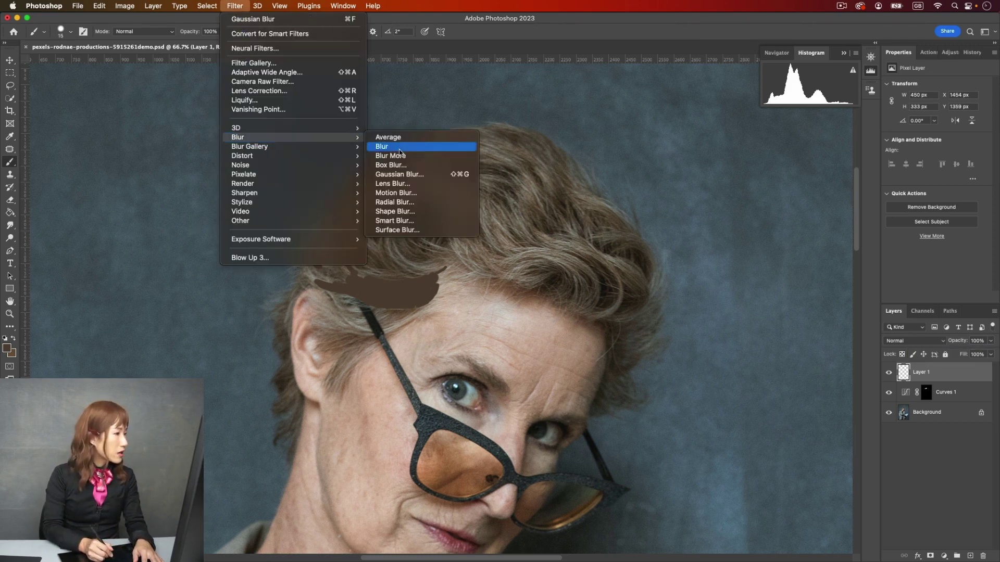
click(406, 176)
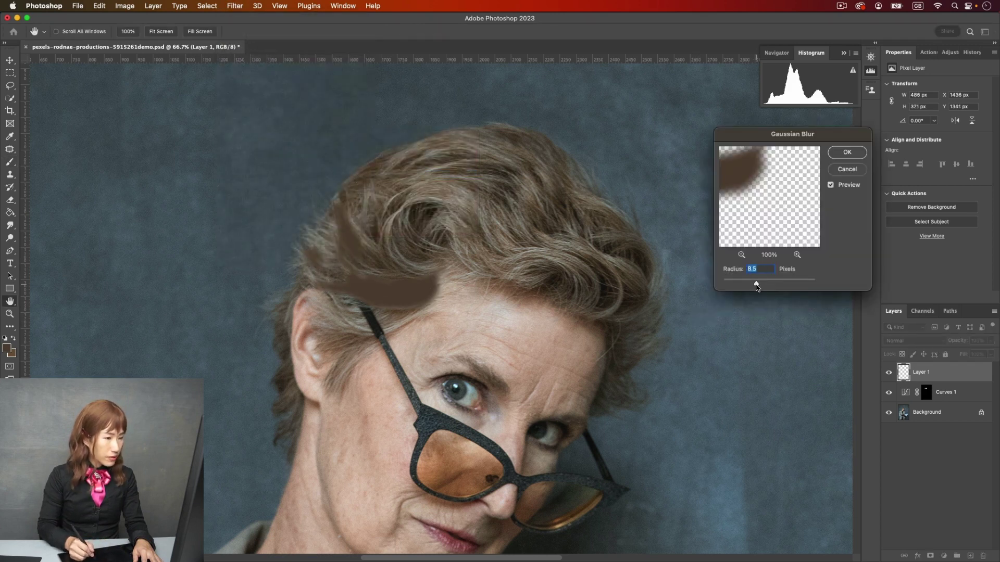
drag(761, 285, 763, 285)
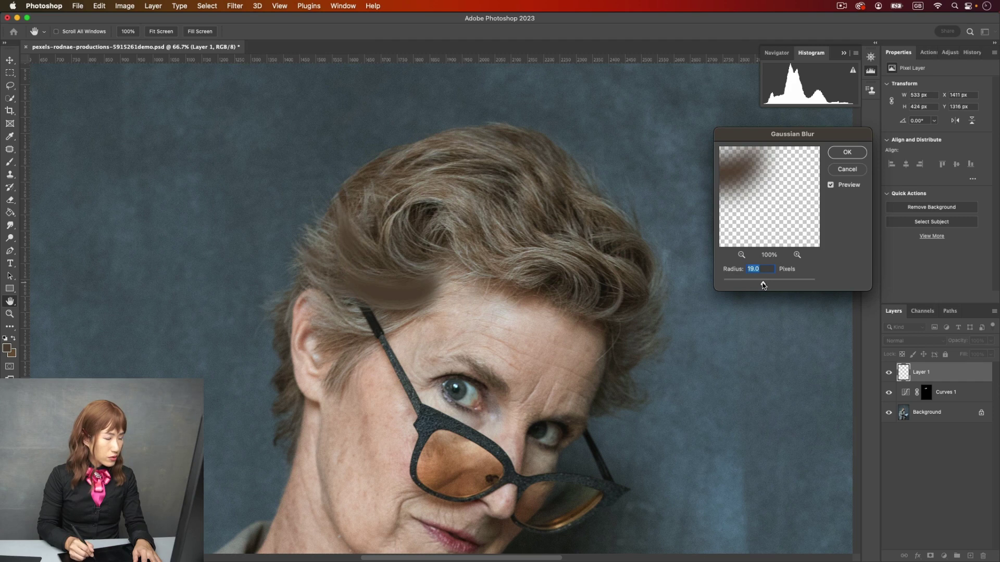
click(847, 152)
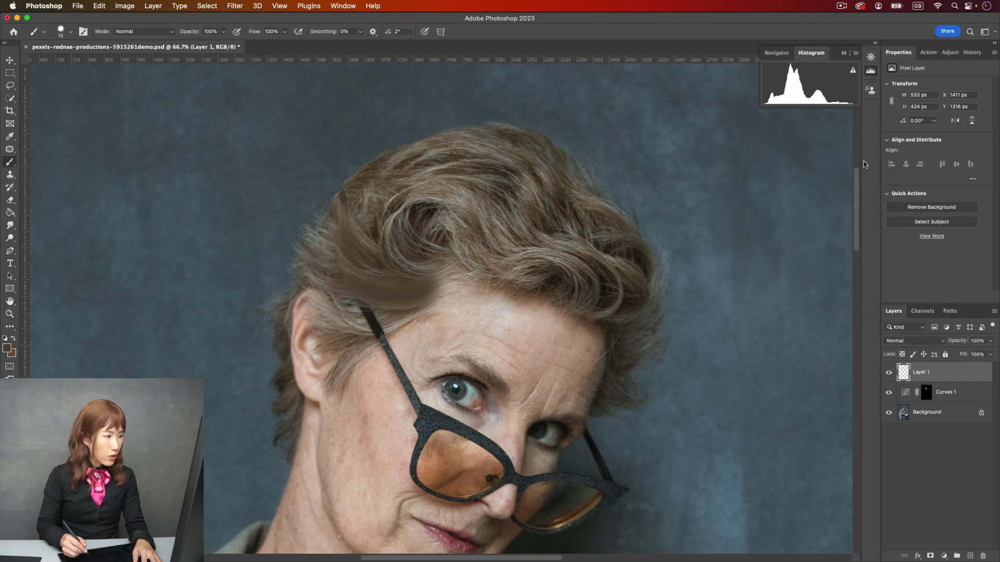
Set Layer 1's blend mode to Color and compare the hair with the layer hidden and shown.
click(919, 341)
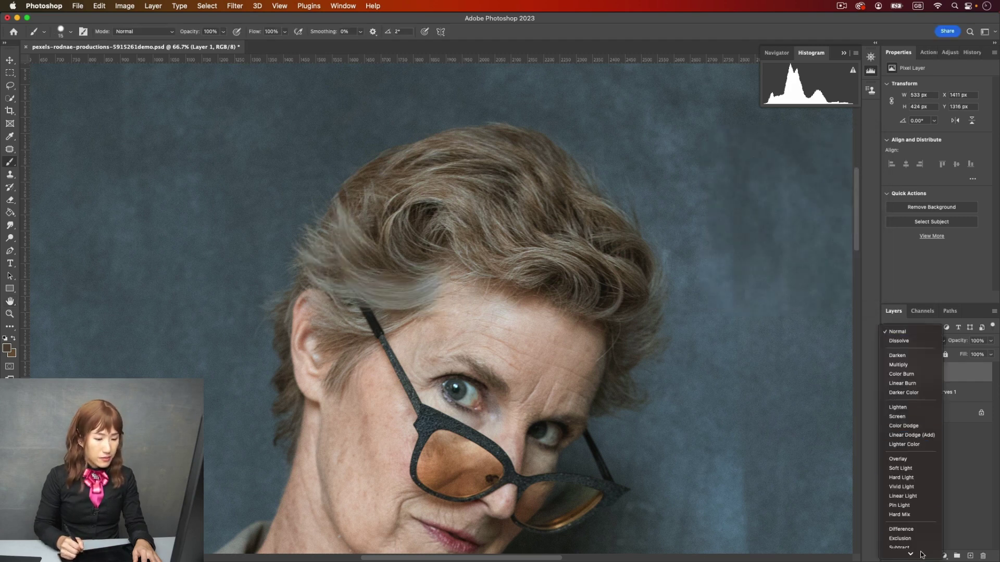
click(926, 543)
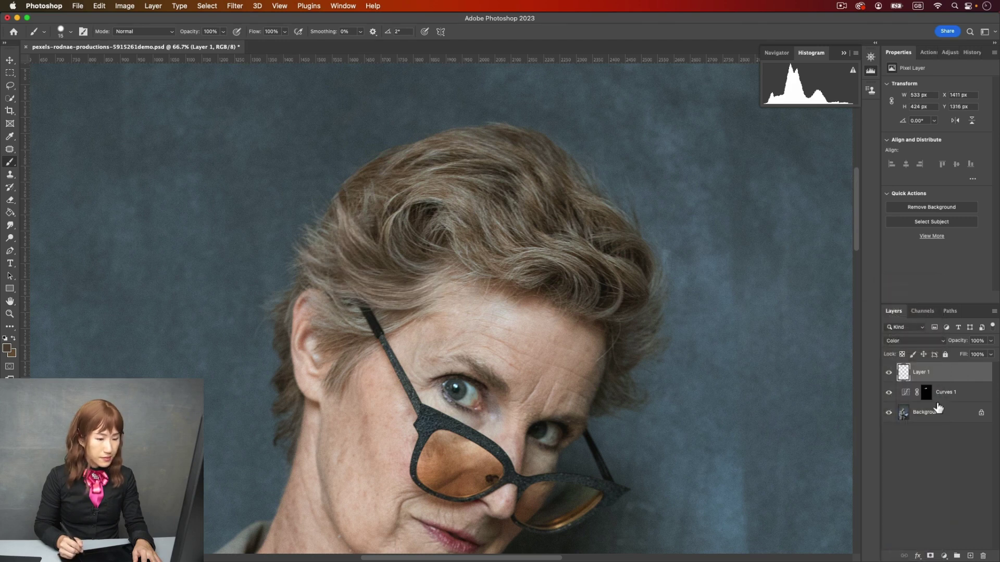
click(890, 373)
click(890, 373)
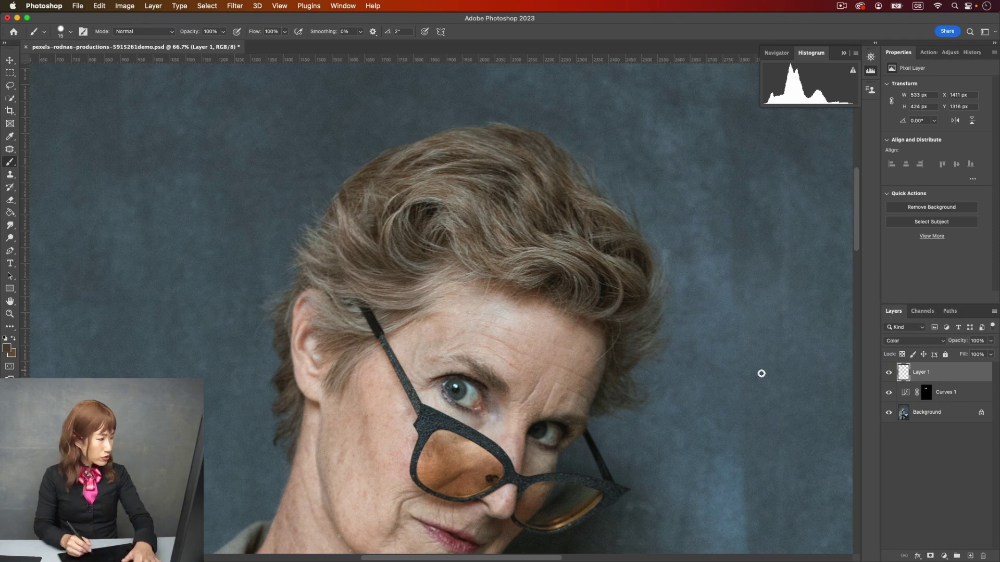
Paint more brown over the remaining grey hair around the temple and hairline on Layer 1, using a size 30 brush at 20% opacity.
key(bracketright)
key(bracketright)
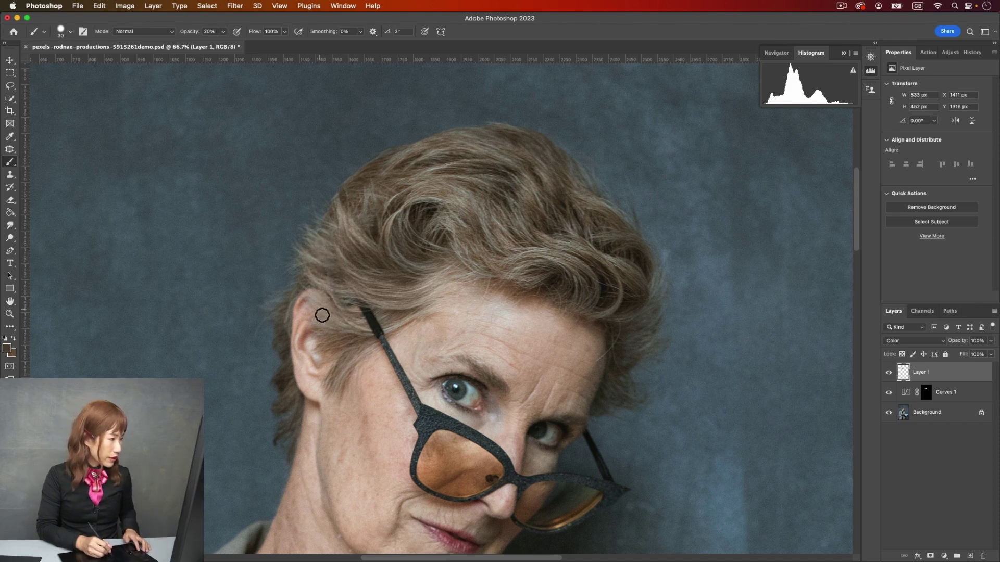
mouse_move(357, 326)
mouse_down()
mouse_move(397, 329)
mouse_move(439, 286)
mouse_up()
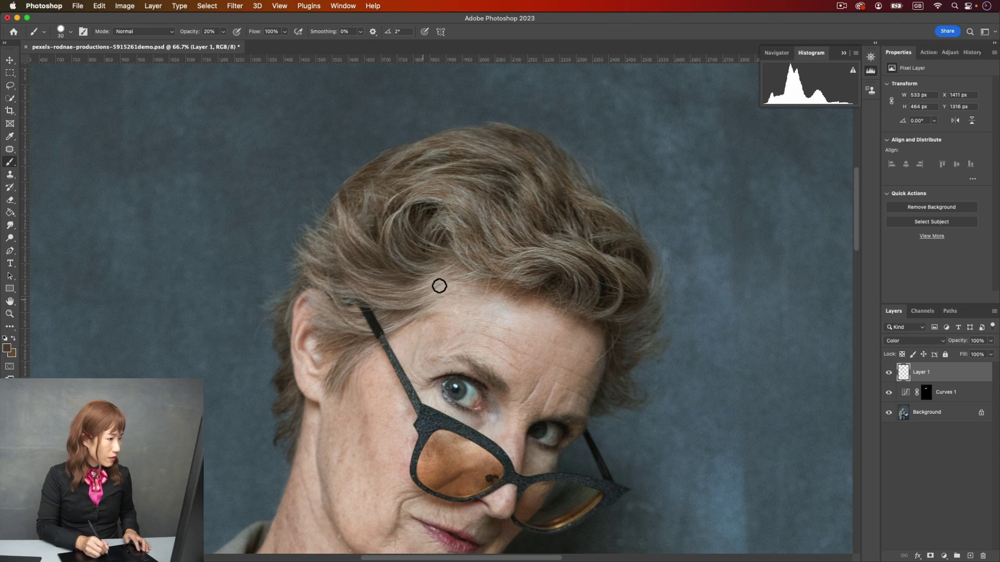
right_click(443, 279)
drag(445, 214, 457, 226)
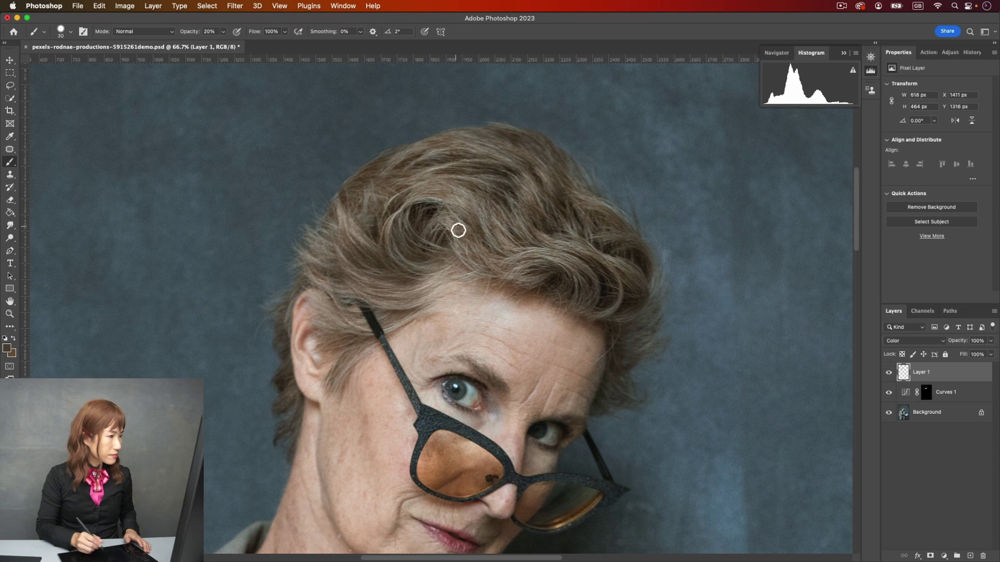
Compare the hair with Layer 1 off and on, and the wider portrait with and without the retouching layers.
click(889, 372)
click(889, 373)
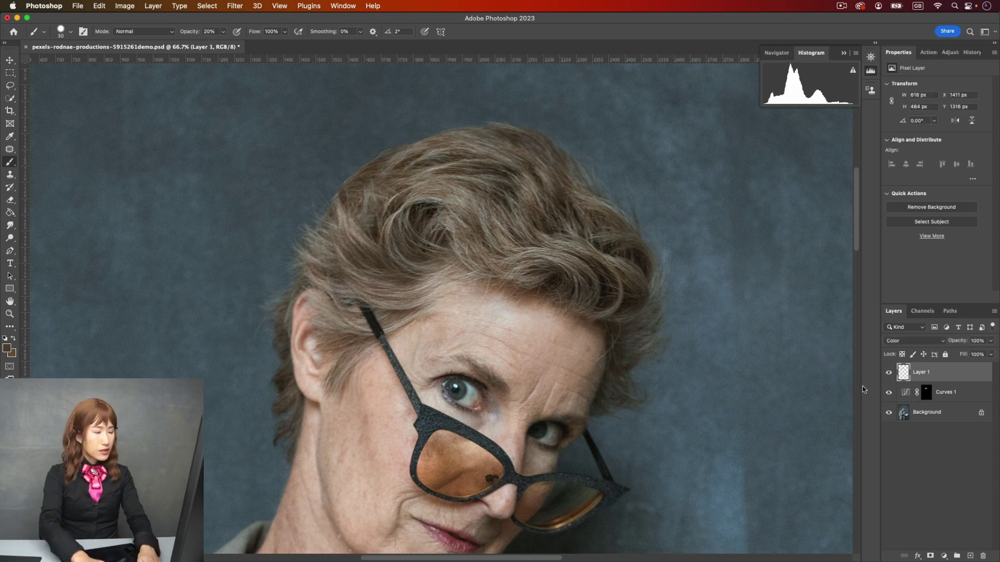
key(super+minus)
key(super+minus)
key(super+minus)
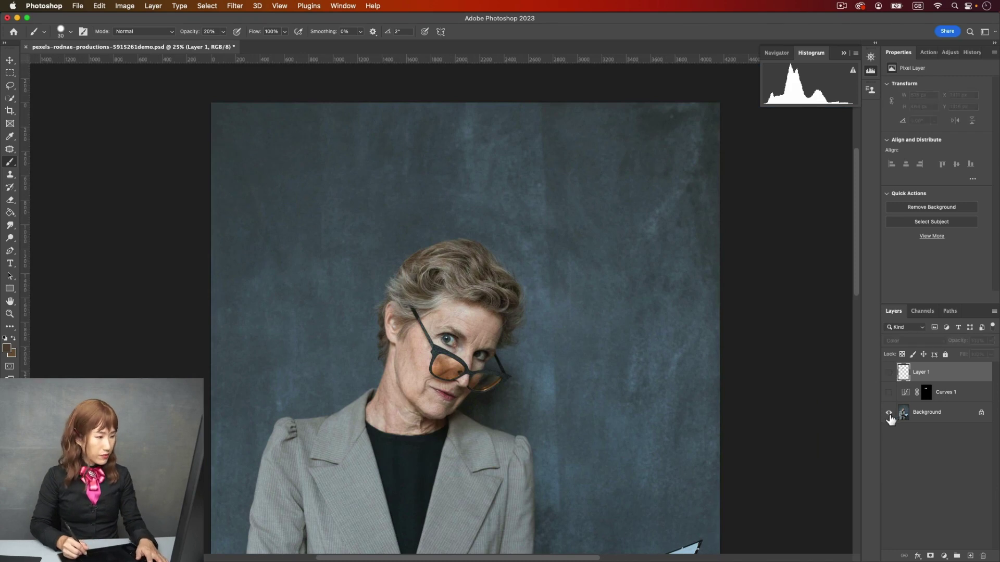
Duplicate the Curves 1 adjustment layer together with its mask.
click(923, 399)
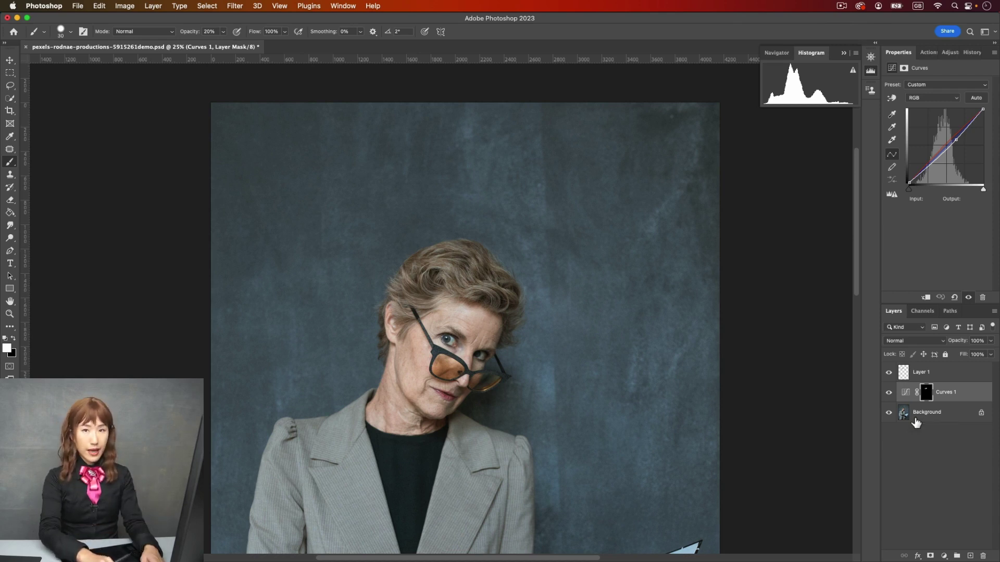
key(super+j)
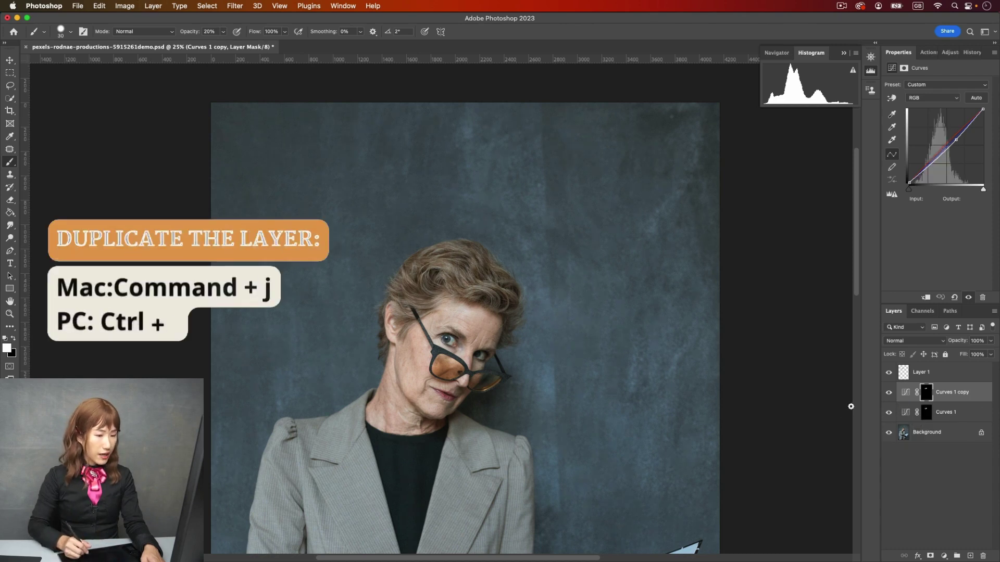